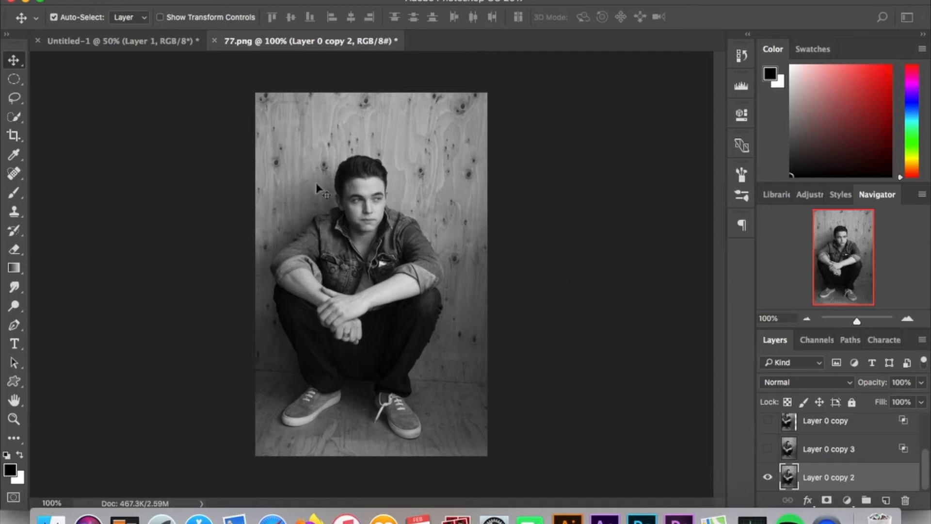
Step: Switch back and forth between the VHS noise document and the portrait document to compare them
{"action": "left_click", "coordinate": [148, 47]}
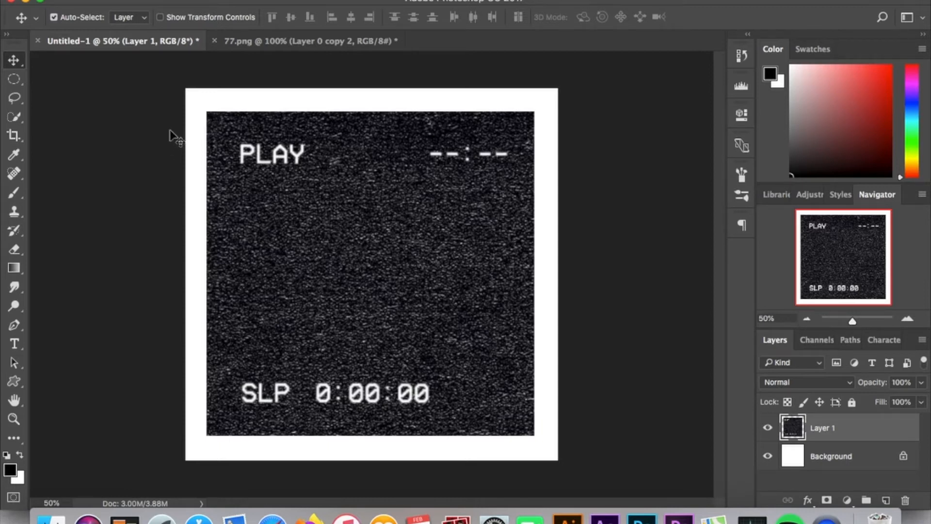
{"action": "left_click", "coordinate": [267, 47]}
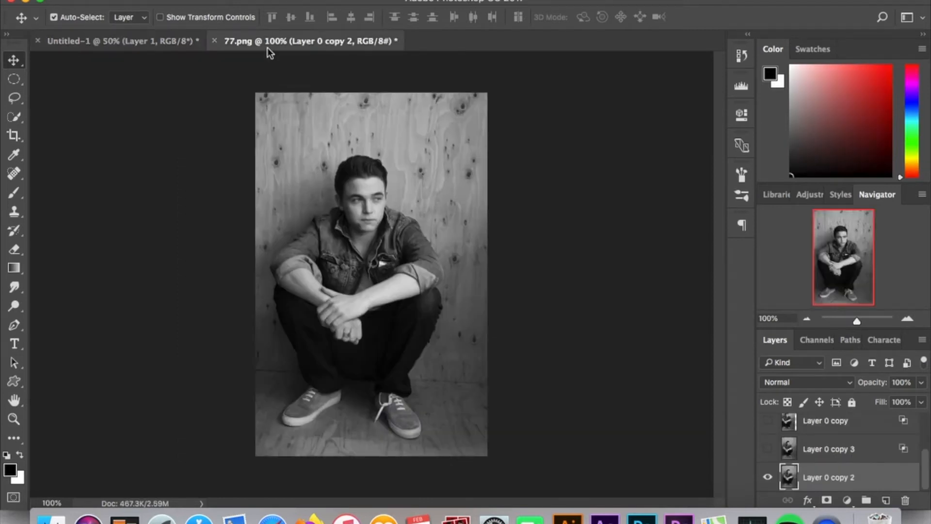
{"action": "left_click", "coordinate": [170, 44]}
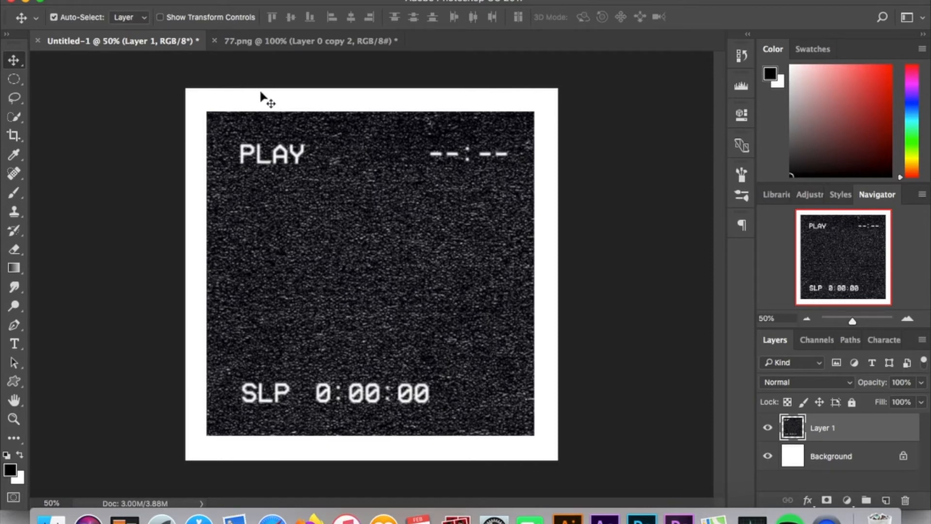
{"action": "left_click", "coordinate": [281, 48]}
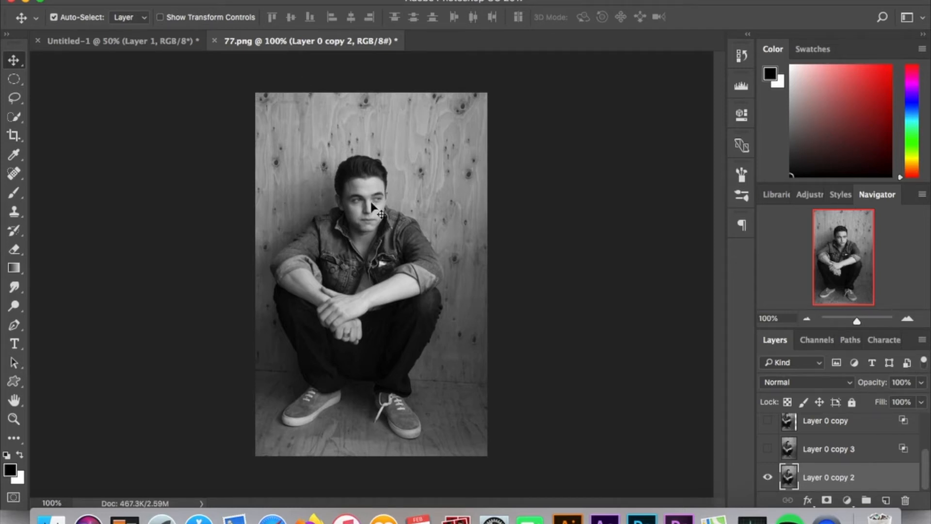
{"action": "left_click", "coordinate": [873, 453]}
{"action": "double_click", "coordinate": [873, 454]}
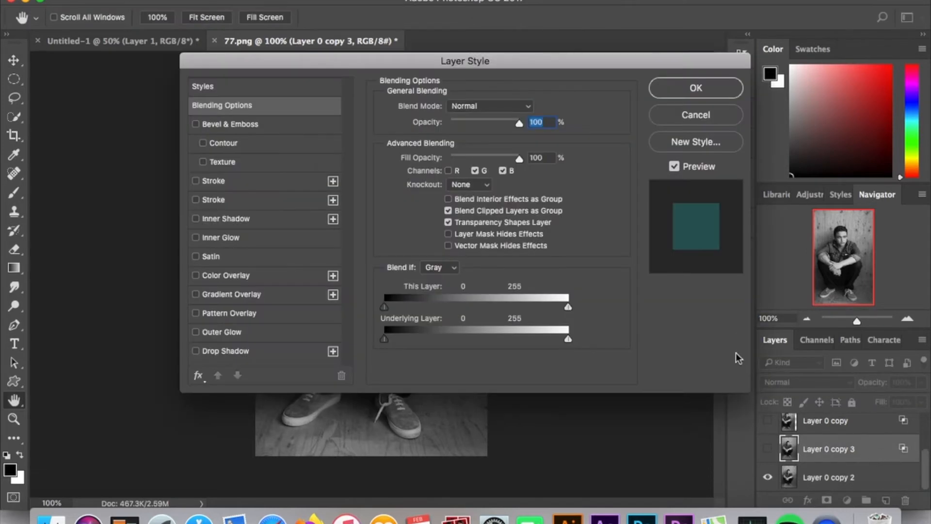
{"action": "left_click", "coordinate": [701, 115]}
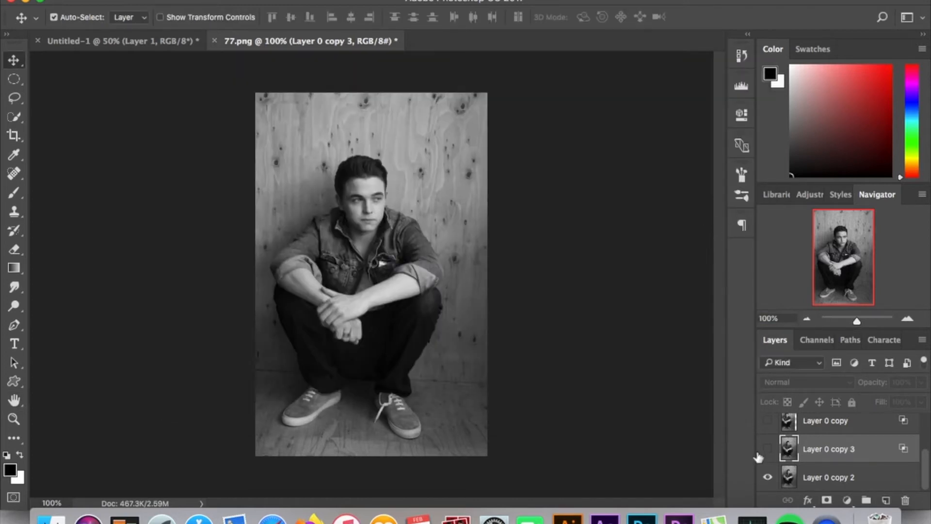
Step: Set the blending channels of Layer 0 copy 2 to red only in its Layer Style
{"action": "left_click", "coordinate": [863, 481]}
{"action": "double_click", "coordinate": [864, 482]}
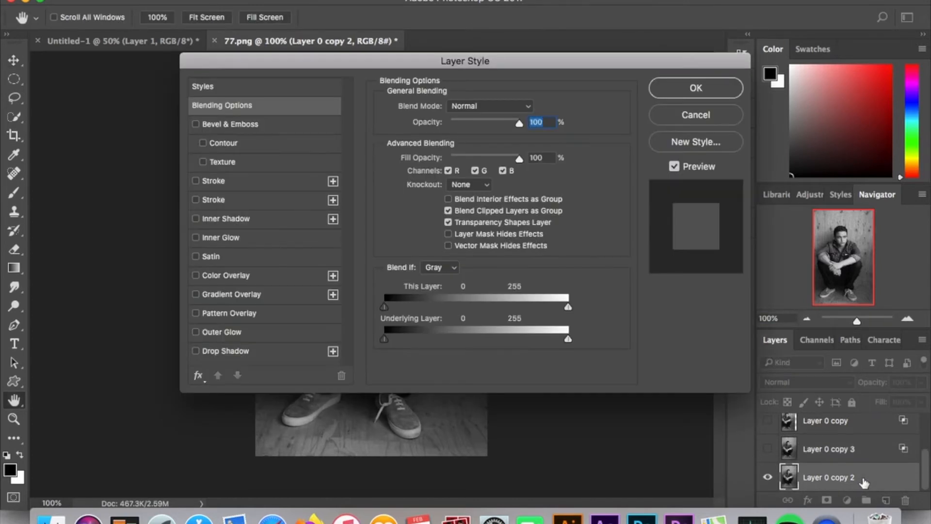
{"action": "left_click", "coordinate": [448, 170]}
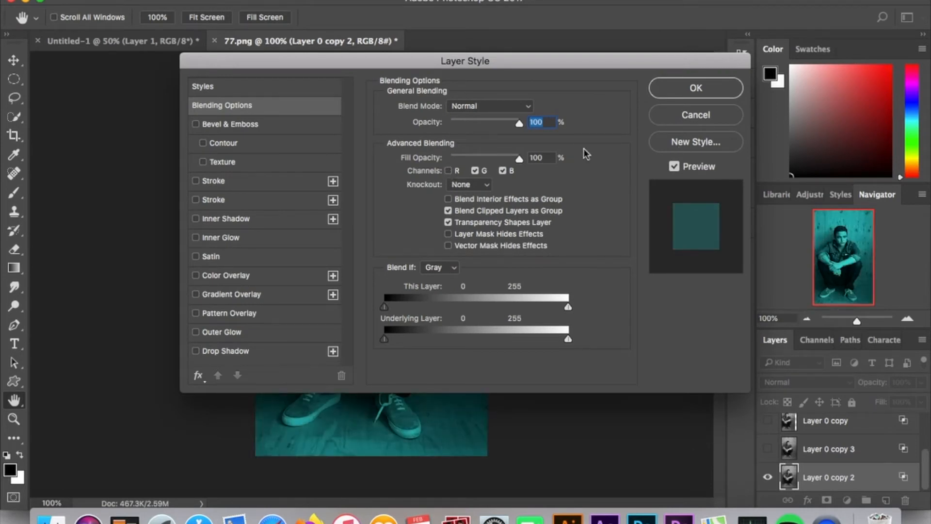
{"action": "left_click", "coordinate": [449, 171]}
{"action": "left_click", "coordinate": [475, 170]}
{"action": "left_click", "coordinate": [503, 171]}
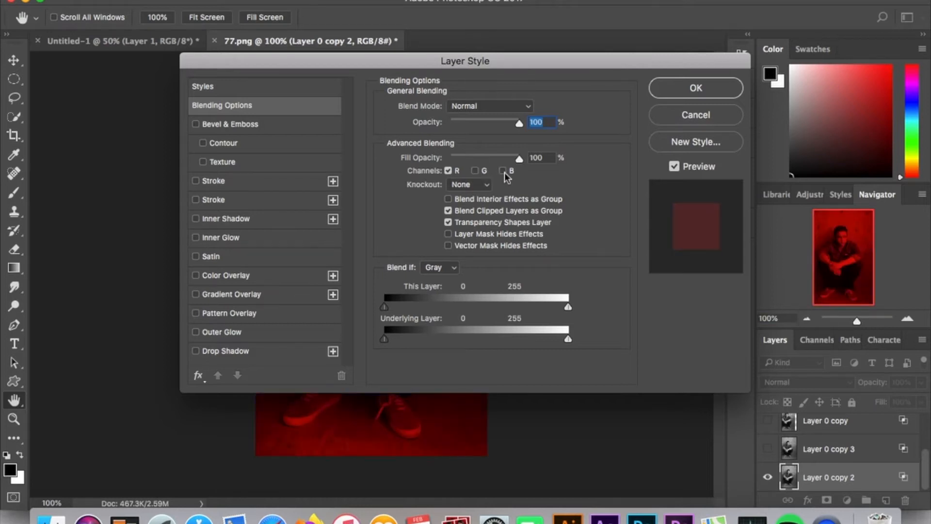
{"action": "left_click", "coordinate": [697, 90]}
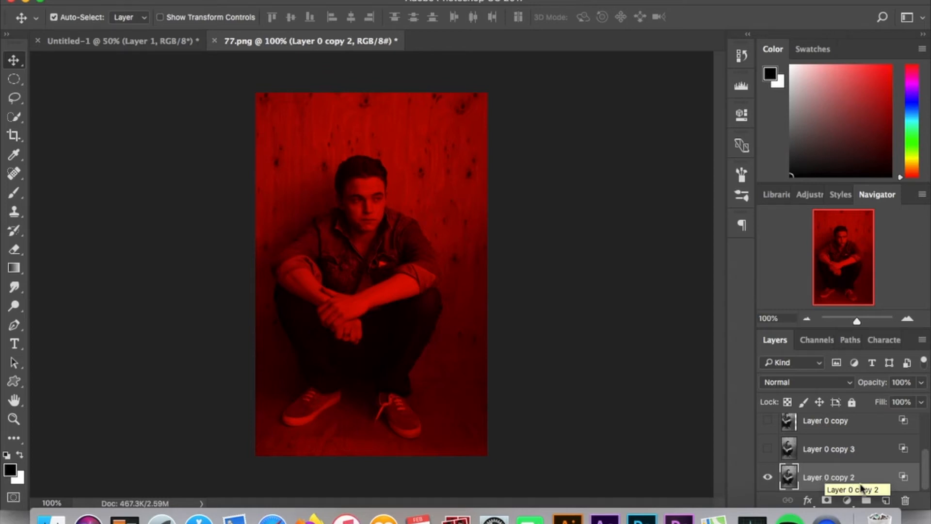
Step: Make Layer 0 copy 3 visible and confirm its Layer Style with green and blue channels
{"action": "left_click", "coordinate": [768, 449]}
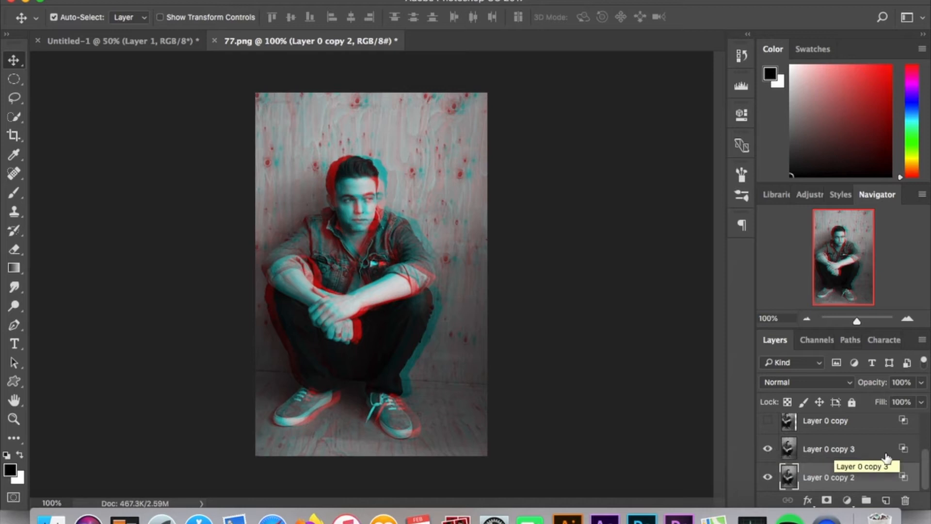
{"action": "double_click", "coordinate": [872, 449]}
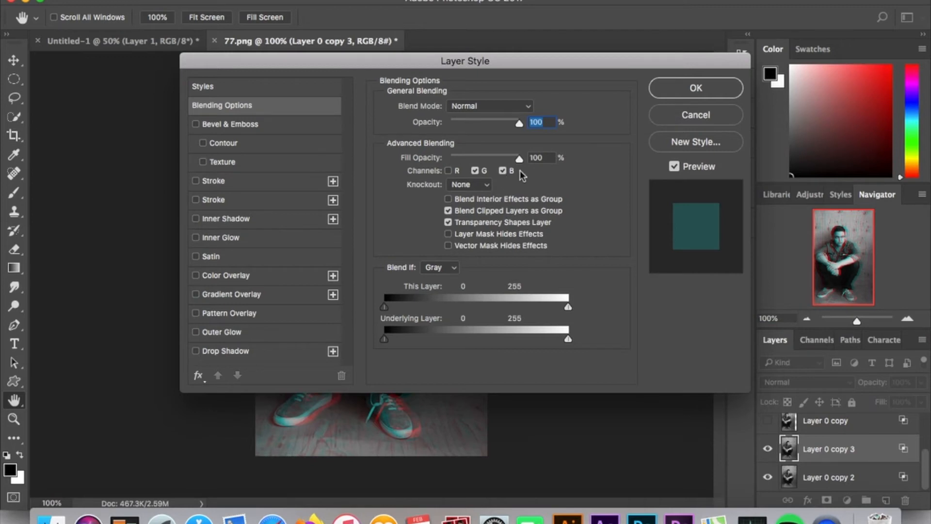
{"action": "left_click", "coordinate": [686, 93]}
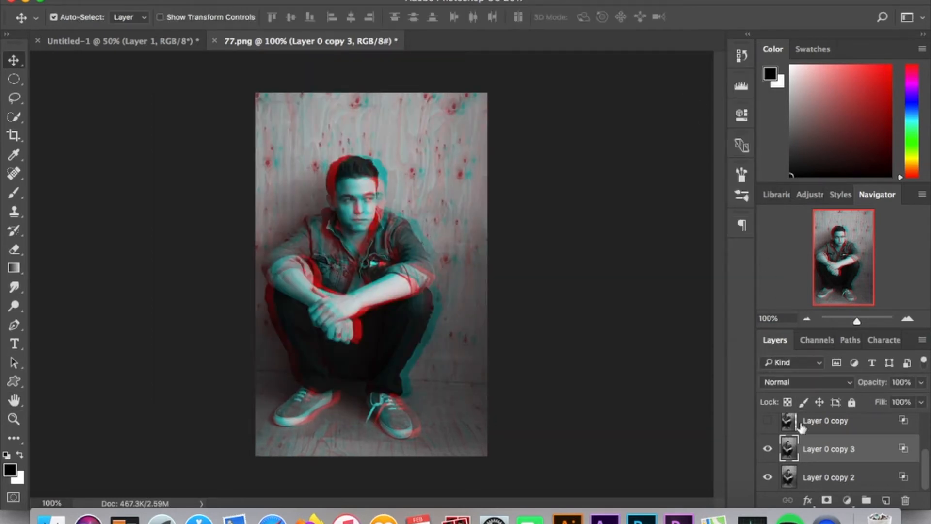
Step: Make Layer 0 copy visible and confirm its Layer Style with only the blue channel
{"action": "left_click", "coordinate": [865, 420]}
{"action": "scroll", "coordinate": [865, 420], "scroll_direction": "up", "scroll_amount": 2}
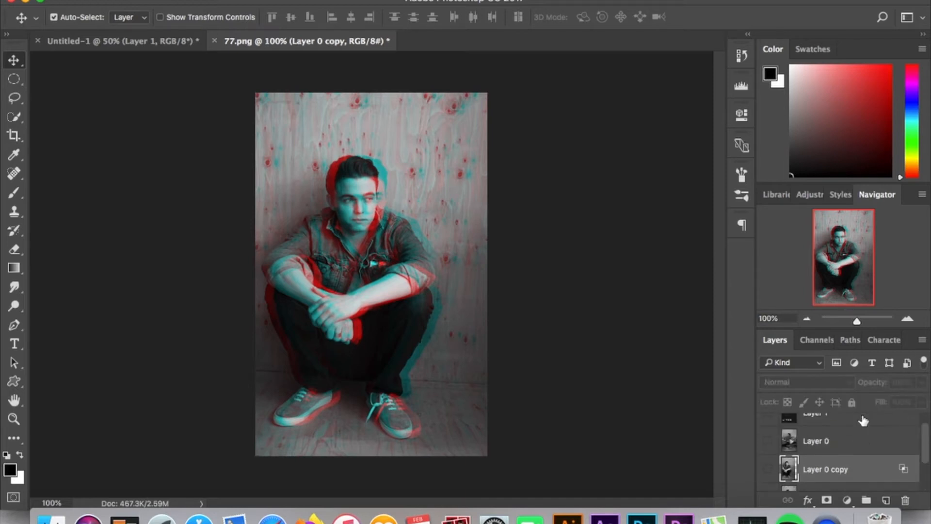
{"action": "left_click", "coordinate": [768, 469]}
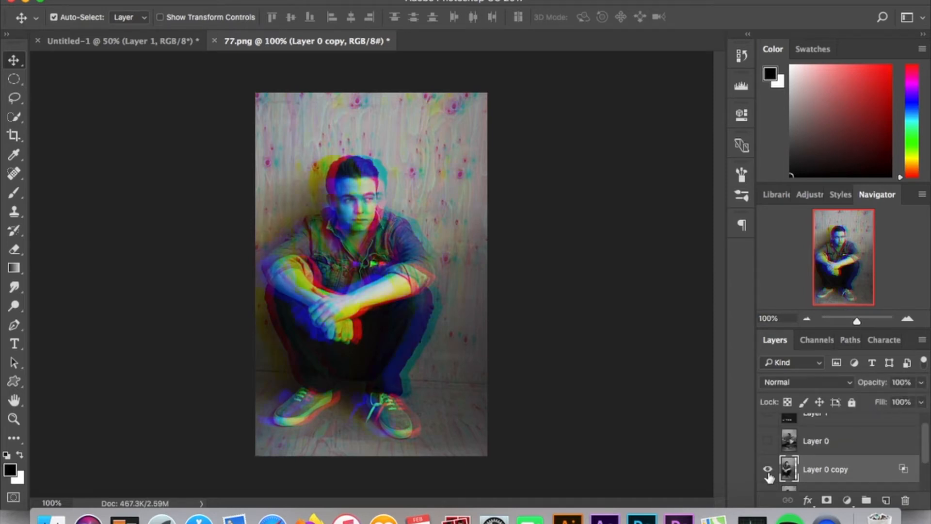
{"action": "double_click", "coordinate": [878, 470]}
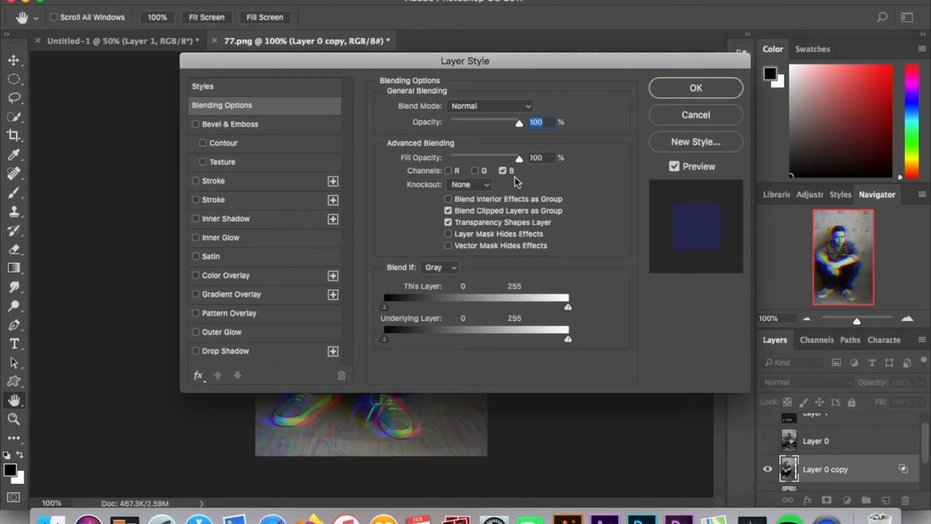
{"action": "left_click", "coordinate": [682, 90]}
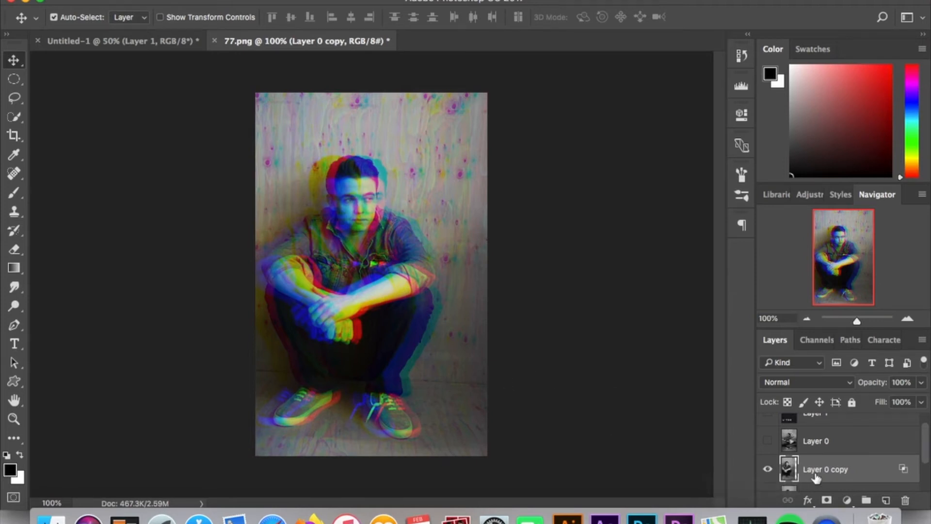
Step: Select Layer 0 copy 3 and nudge it slightly upward on the canvas
{"action": "scroll", "coordinate": [816, 477], "scroll_direction": "down", "scroll_amount": 3}
{"action": "left_click", "coordinate": [837, 450]}
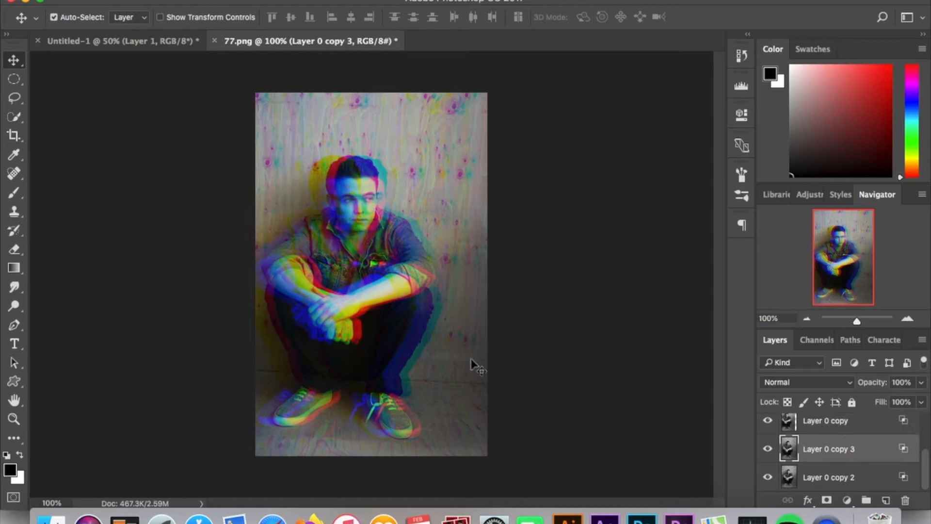
{"action": "mouse_move", "coordinate": [414, 358]}
{"action": "left_mouse_down"}
{"action": "mouse_move", "coordinate": [443, 353]}
{"action": "mouse_move", "coordinate": [370, 354]}
{"action": "mouse_move", "coordinate": [414, 348]}
{"action": "left_mouse_up"}
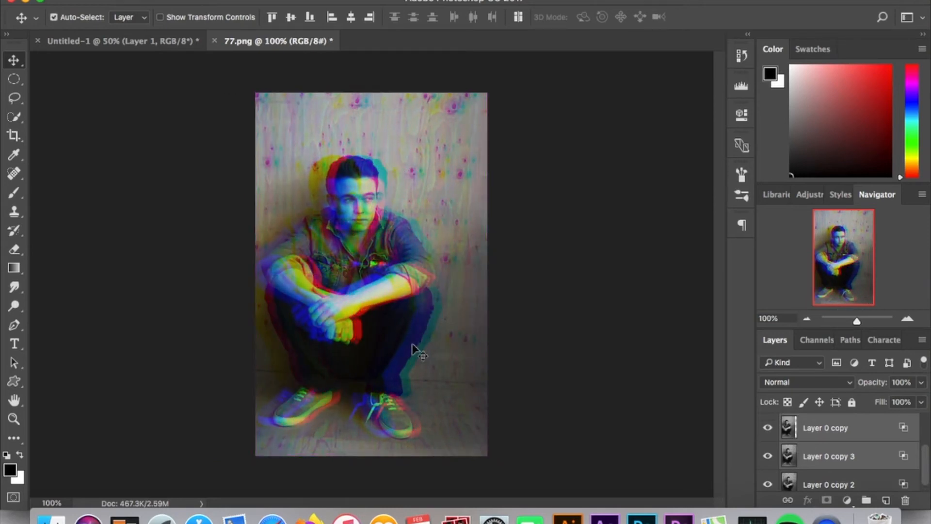
Step: Select Layer 0 copy and shift it slightly left and up on the canvas
{"action": "left_click", "coordinate": [831, 434]}
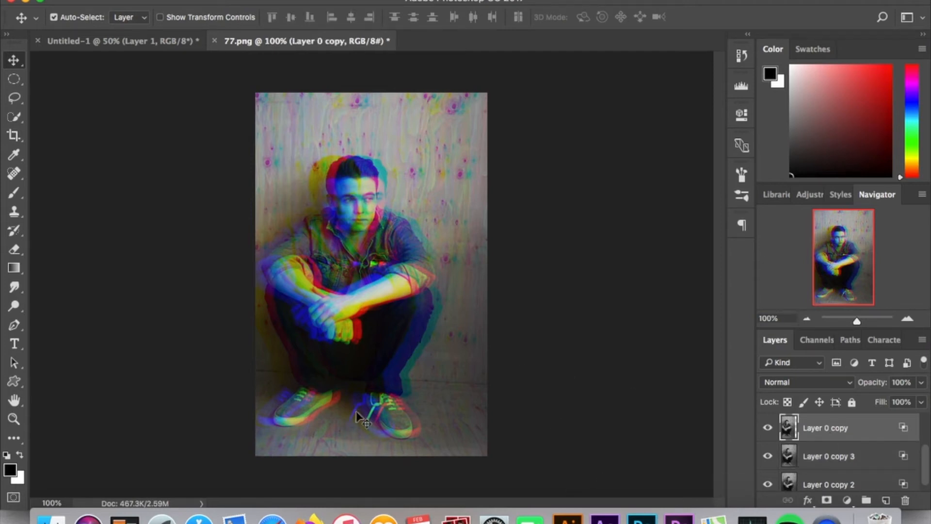
{"action": "key", "text": "super"}
{"action": "mouse_move", "coordinate": [328, 359]}
{"action": "left_mouse_down"}
{"action": "mouse_move", "coordinate": [303, 357]}
{"action": "mouse_move", "coordinate": [321, 356]}
{"action": "left_mouse_up"}
Step: Make Layer 0 visible and select it
{"action": "scroll", "coordinate": [848, 455], "scroll_direction": "up", "scroll_amount": 2}
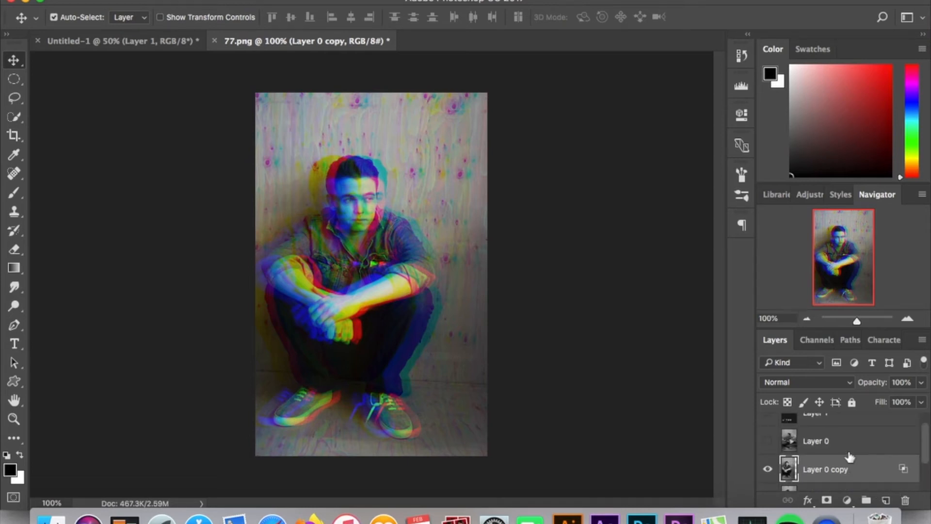
{"action": "left_click", "coordinate": [768, 443]}
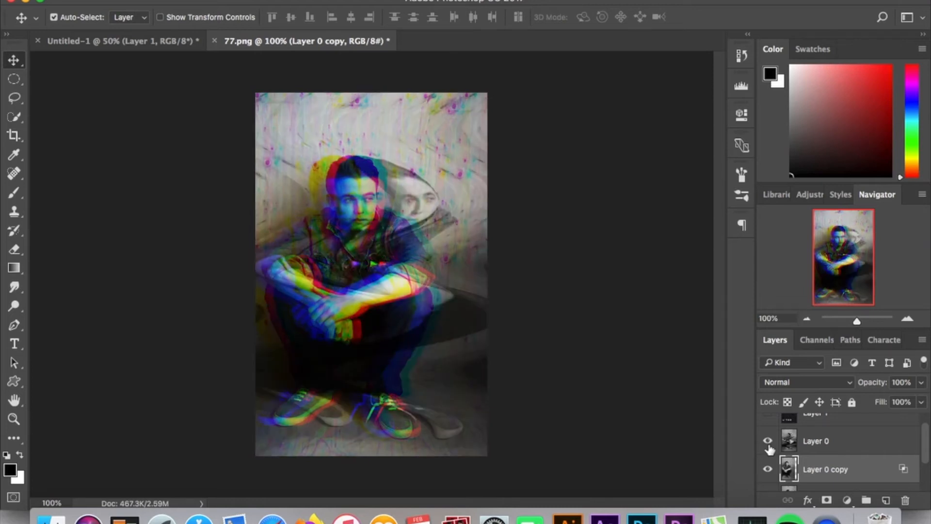
{"action": "left_click", "coordinate": [851, 447]}
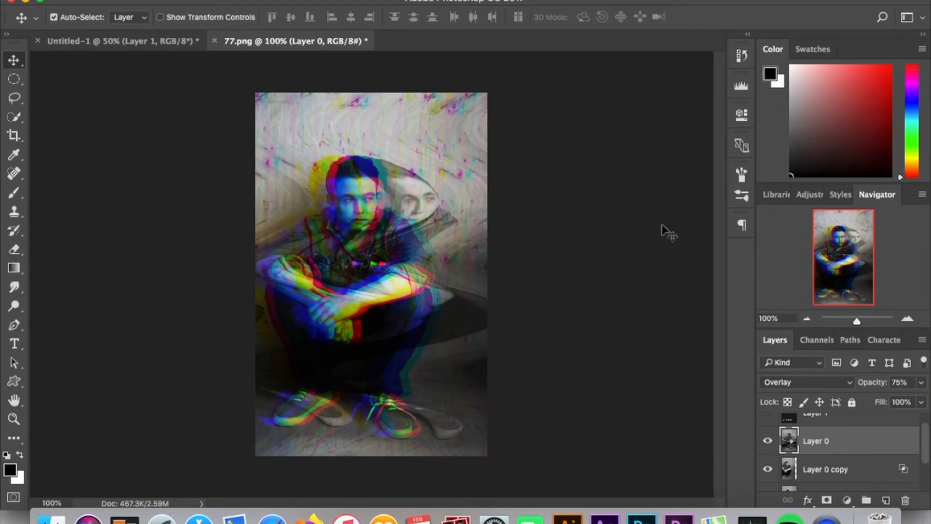
Step: Try applying a Distort > Shear filter to Layer 0 with a slightly adjusted curve point
{"action": "left_click", "coordinate": [353, 0]}
{"action": "left_click", "coordinate": [423, 171]}
{"action": "left_click", "coordinate": [353, 0]}
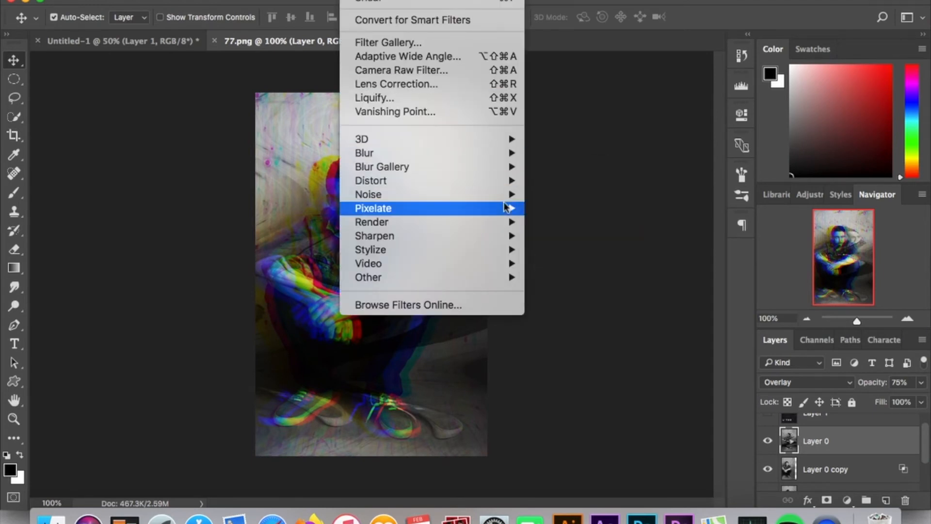
{"action": "mouse_move", "coordinate": [502, 187]}
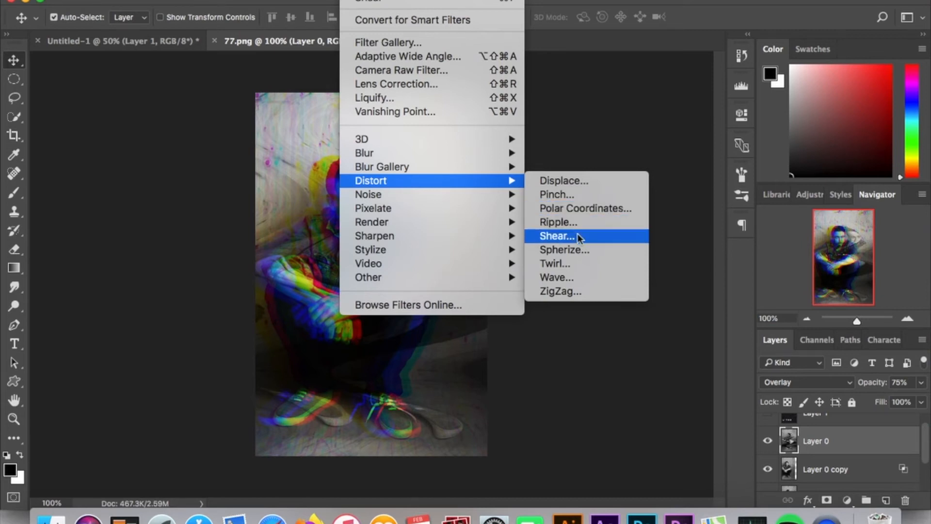
{"action": "left_click", "coordinate": [558, 236]}
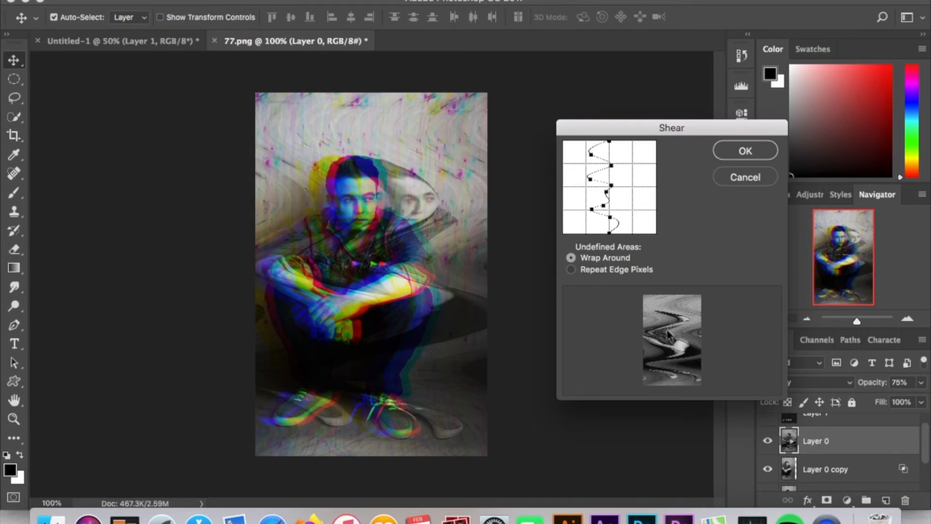
{"action": "left_click_drag", "start_coordinate": [612, 186], "coordinate": [612, 180]}
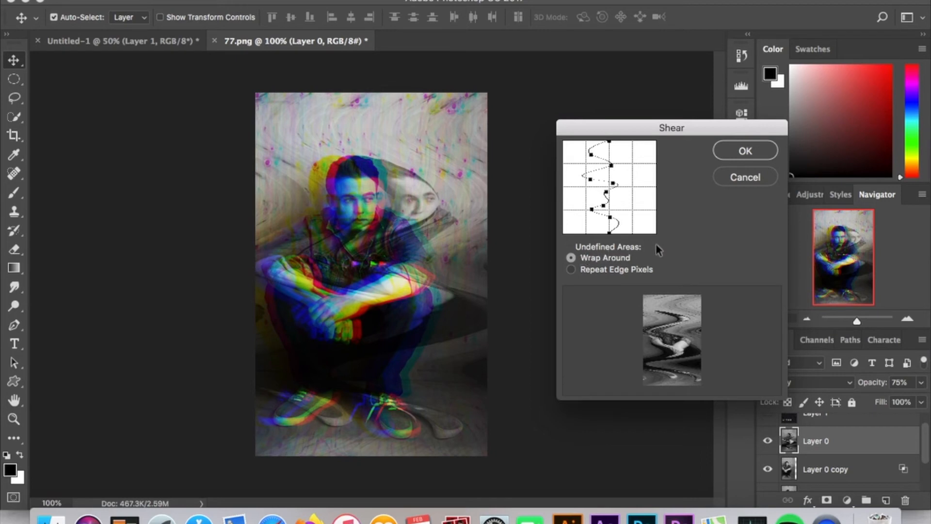
{"action": "left_click", "coordinate": [746, 178]}
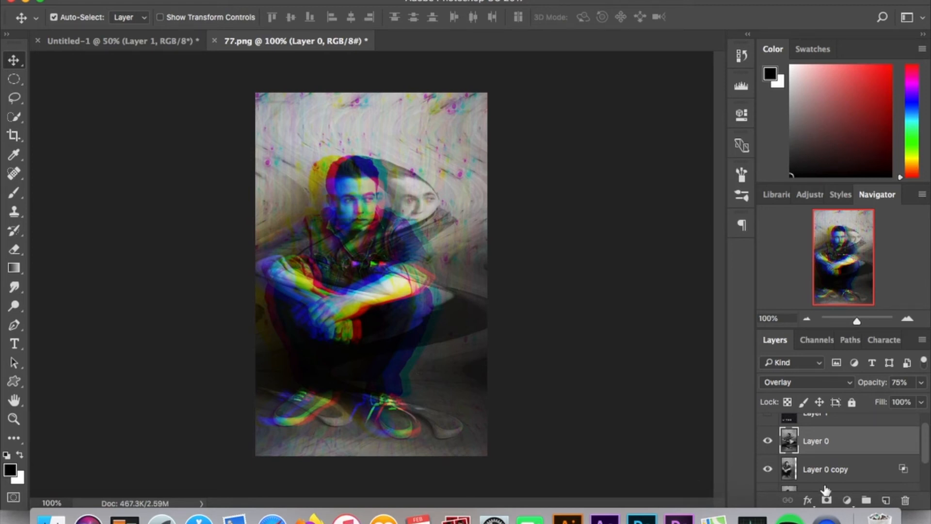
Step: Show and select Layer 1, the VHS noise overlay, and open its blend mode list
{"action": "scroll", "coordinate": [826, 488], "scroll_direction": "up", "scroll_amount": 1}
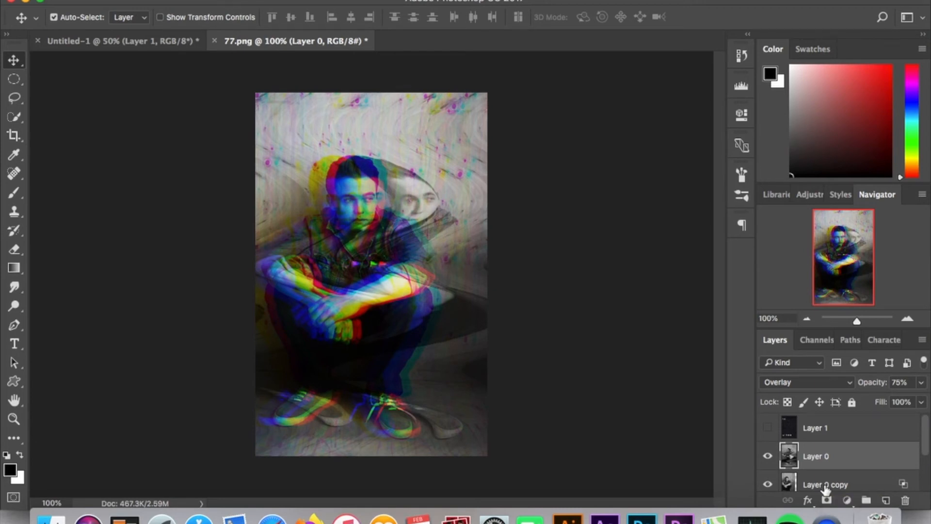
{"action": "left_click", "coordinate": [826, 436]}
{"action": "left_click", "coordinate": [768, 428]}
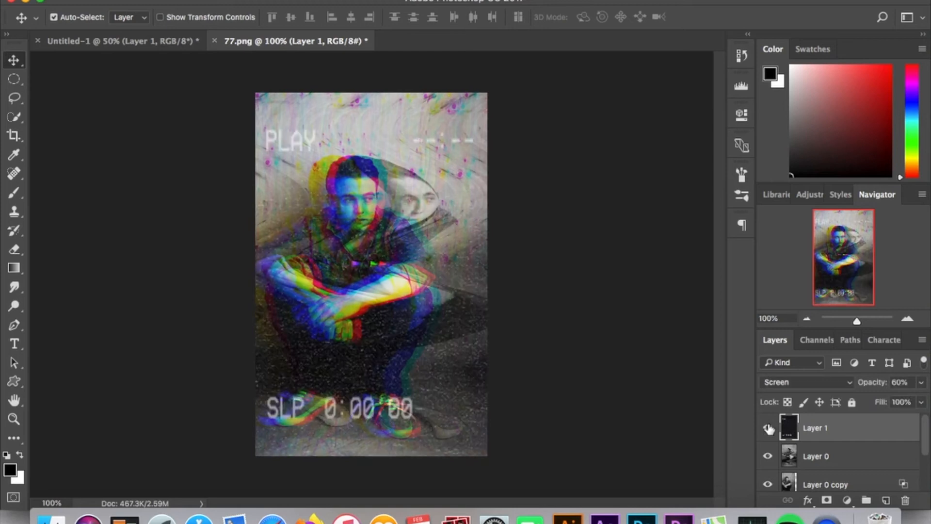
{"action": "left_click", "coordinate": [805, 384]}
{"action": "left_click", "coordinate": [805, 382]}
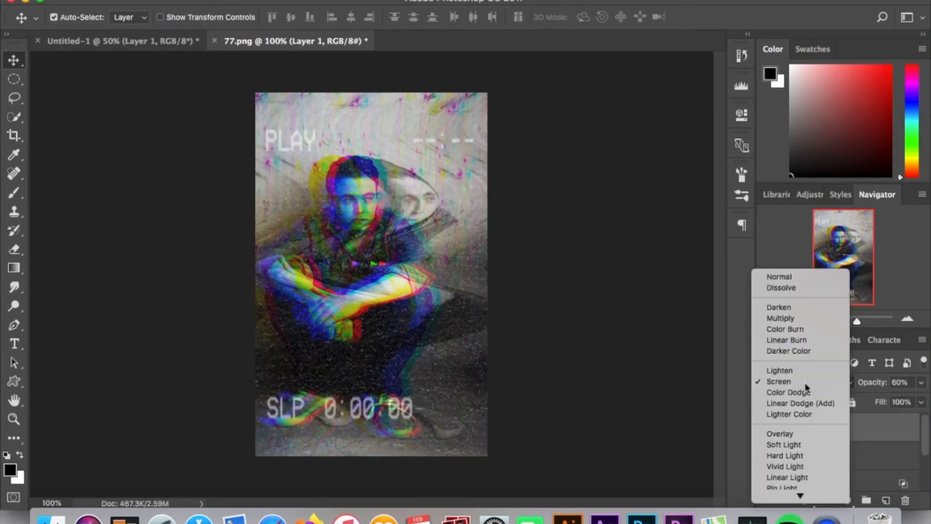